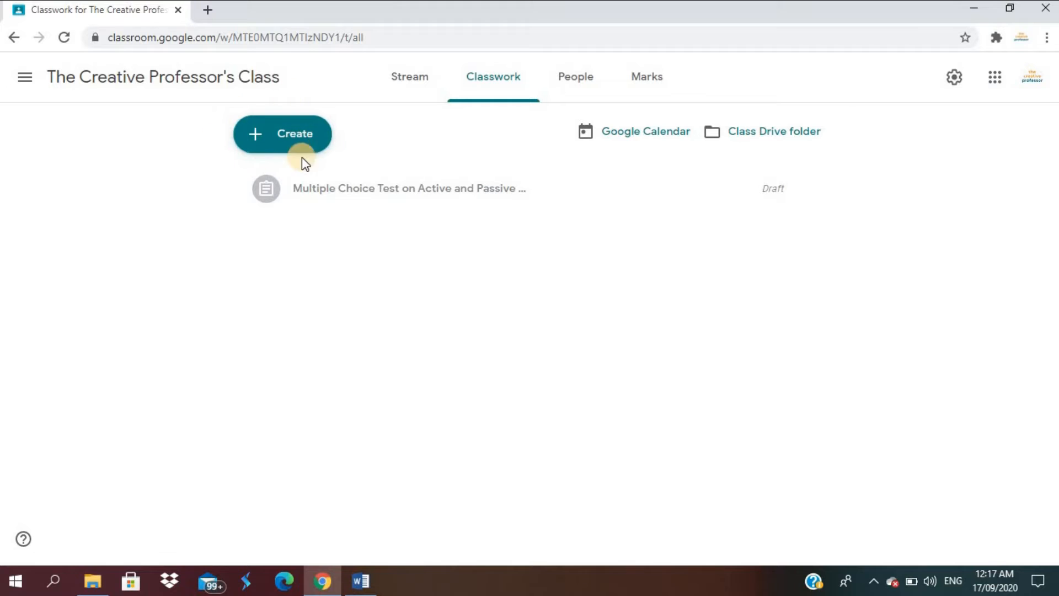
Create a quiz assignment titled "Voice of Verbs" with the instructions "Choose the correct passive form of the verb in the parentheses."
click(257, 138)
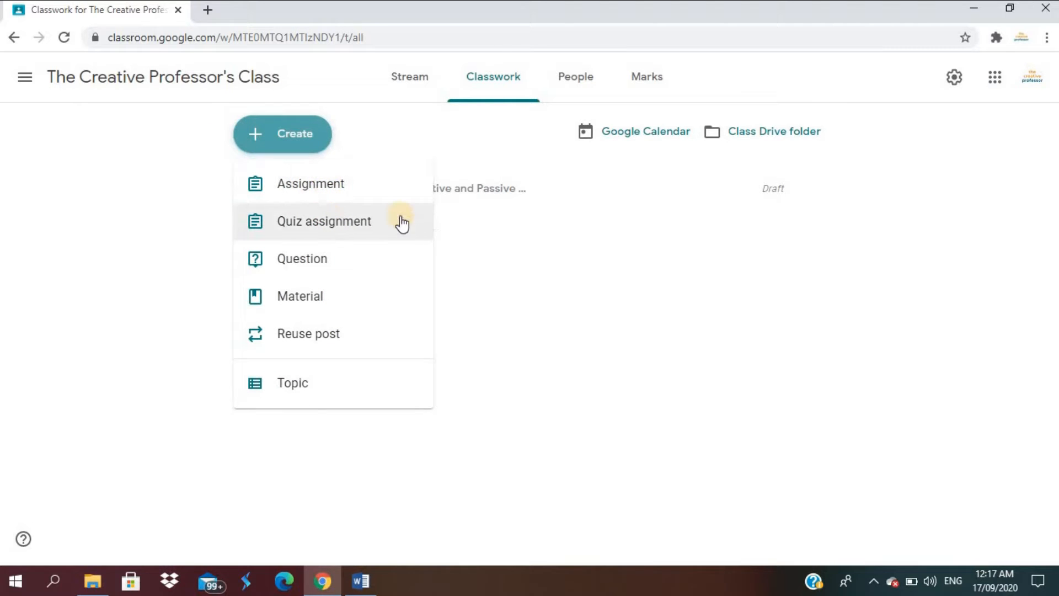
click(392, 223)
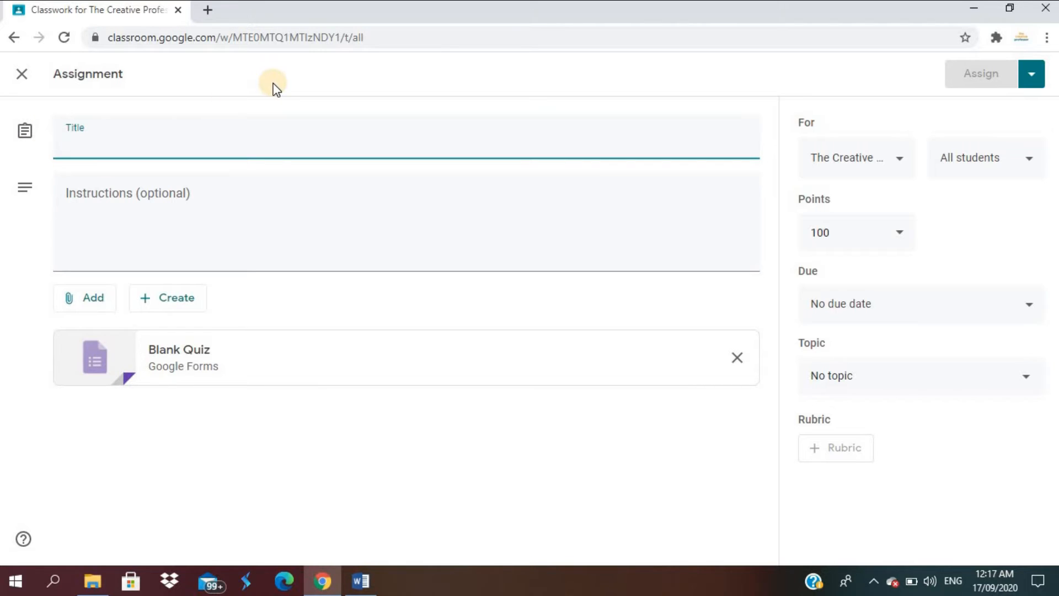
text(Voice of)
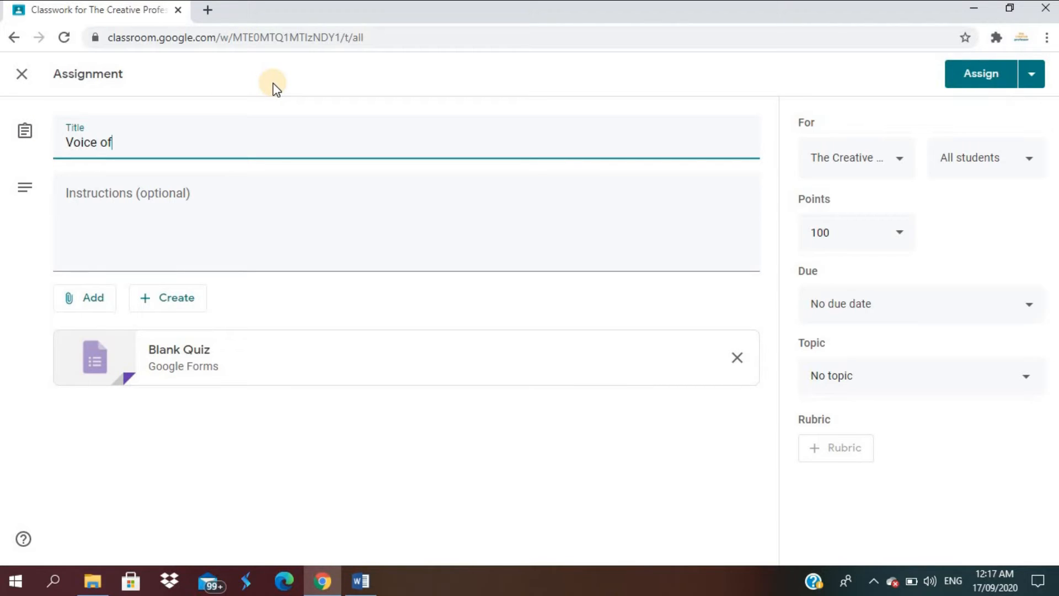
text( Verbs)
click(143, 222)
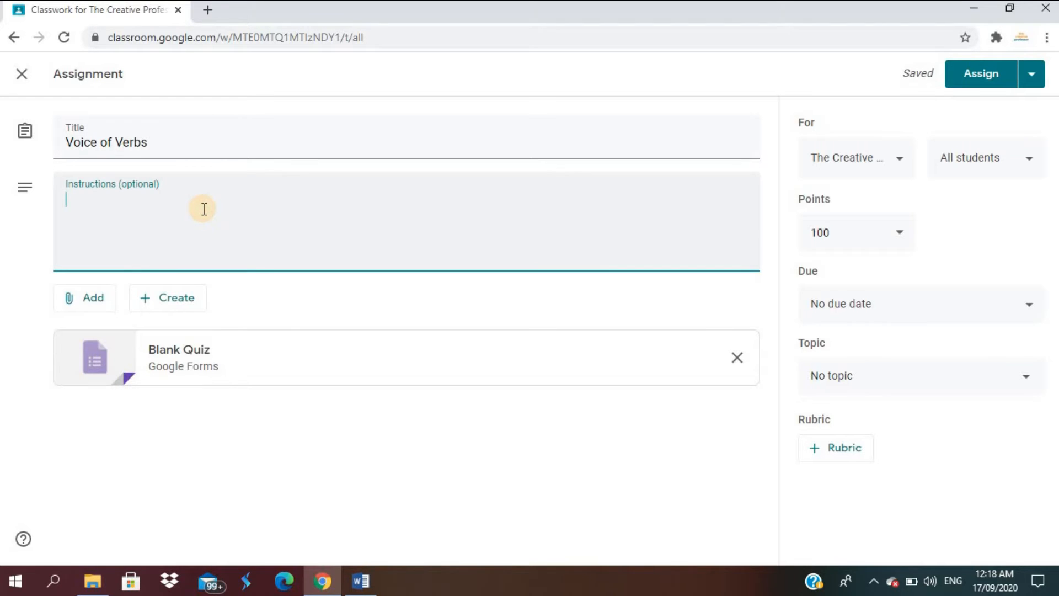
text(Choose the correct passive form of the verb in the parentheses.)
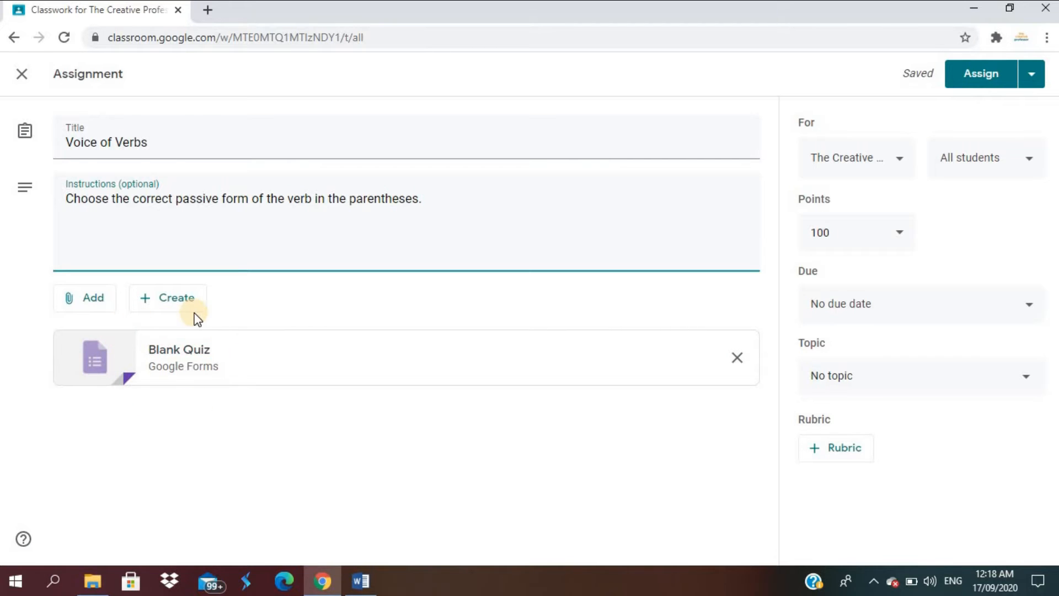
Open the attached blank quiz, title it "Voices of Verbs" and set its description to "Choose the correct passive form of the verb in the parentheses."
click(166, 306)
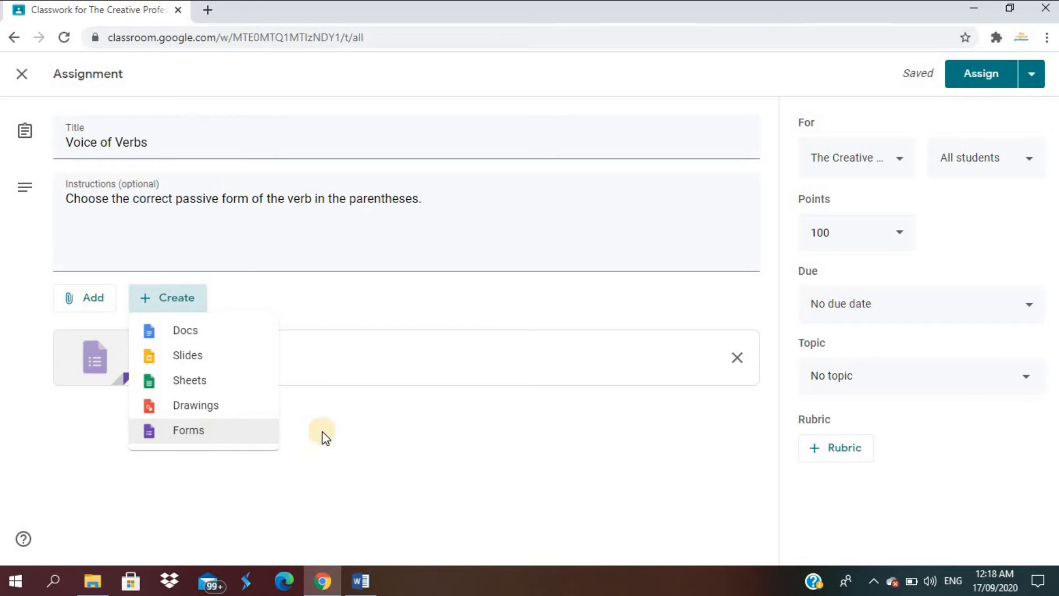
click(334, 446)
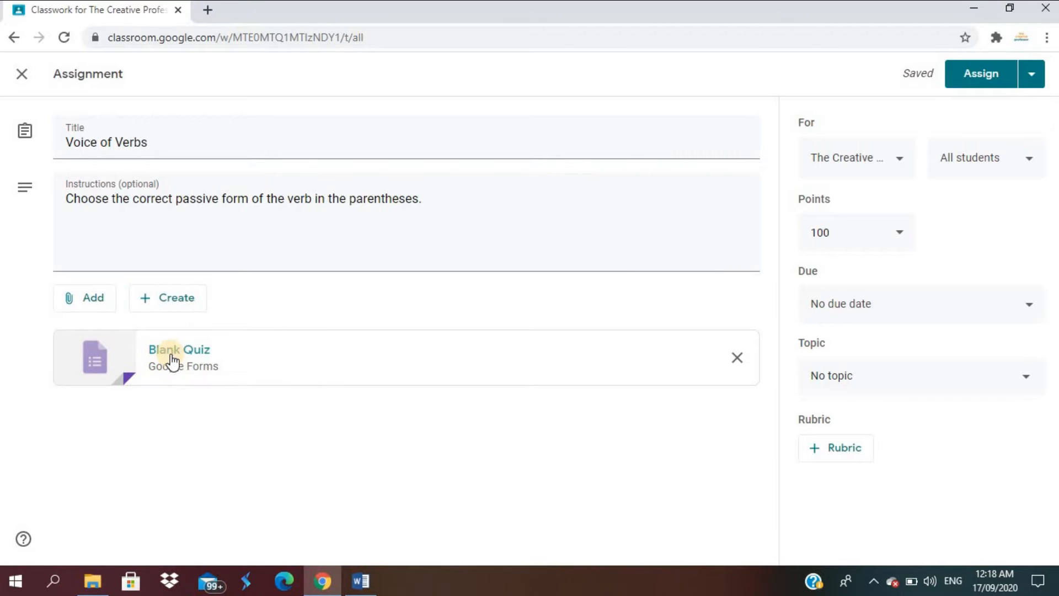
click(171, 352)
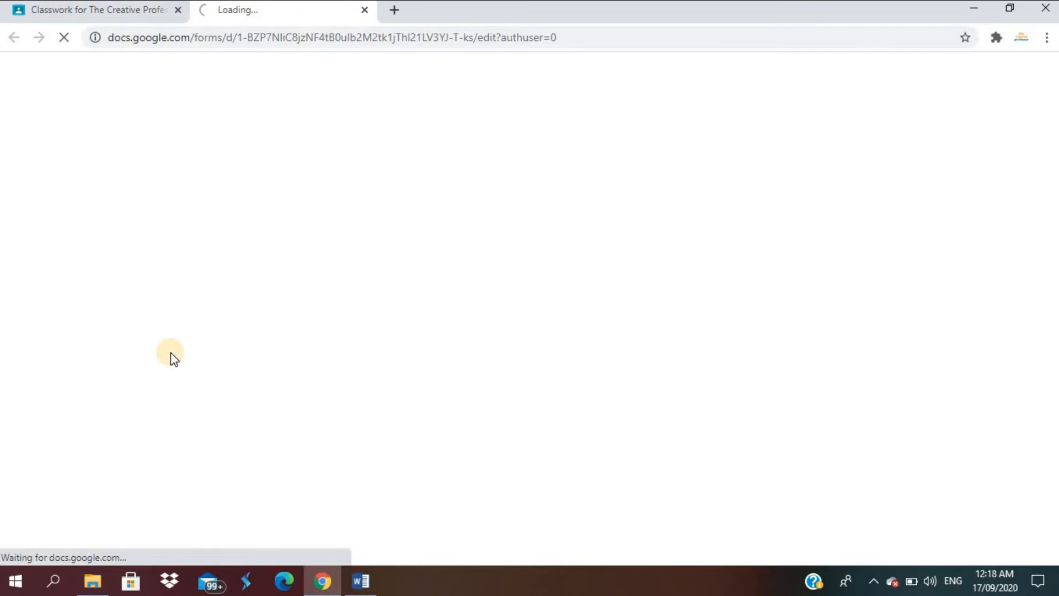
text(Voic)
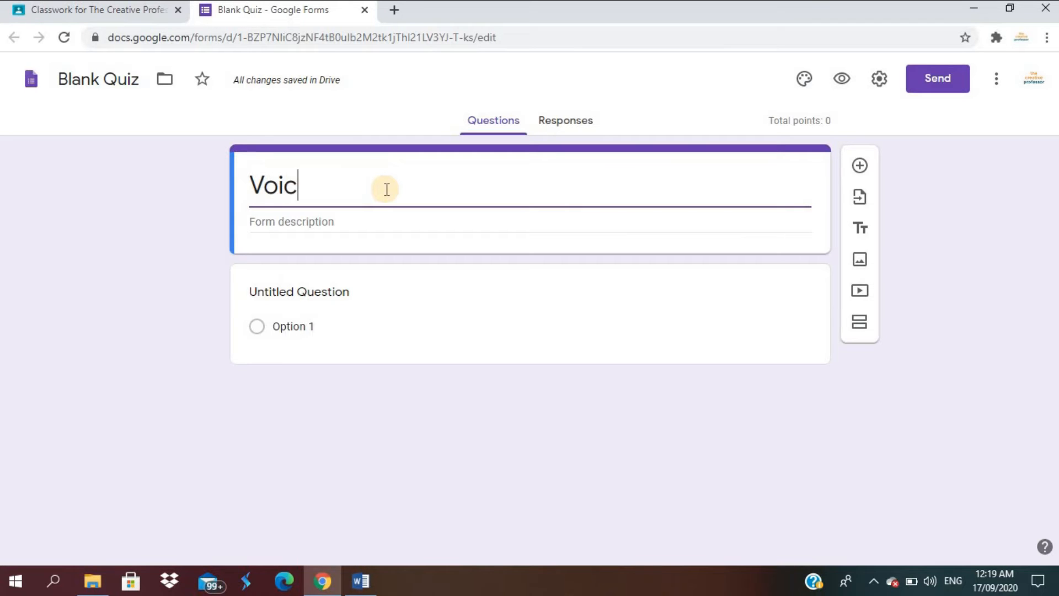
text(es of Verbs)
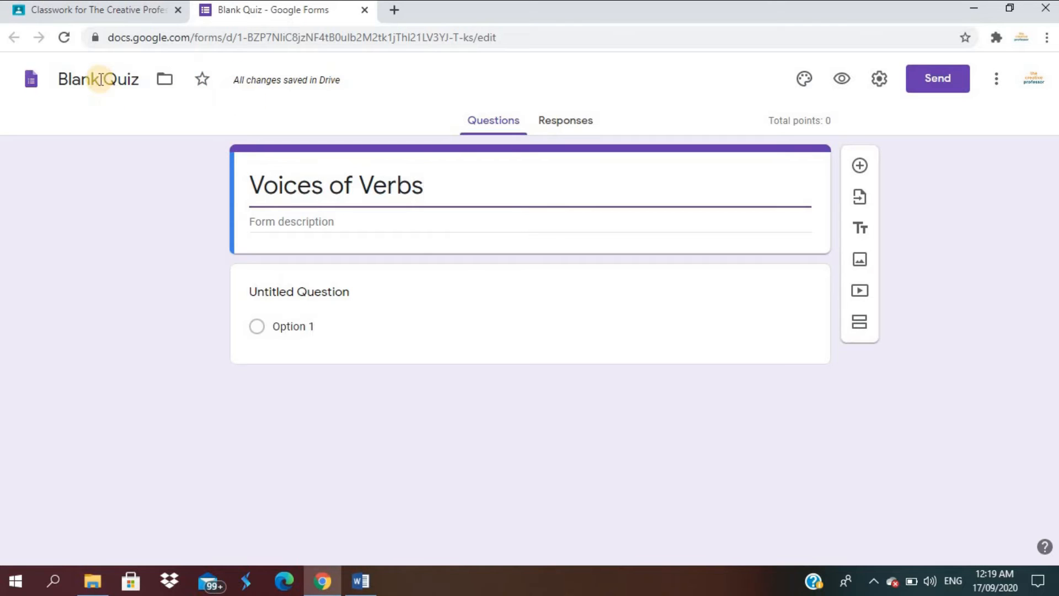
click(127, 203)
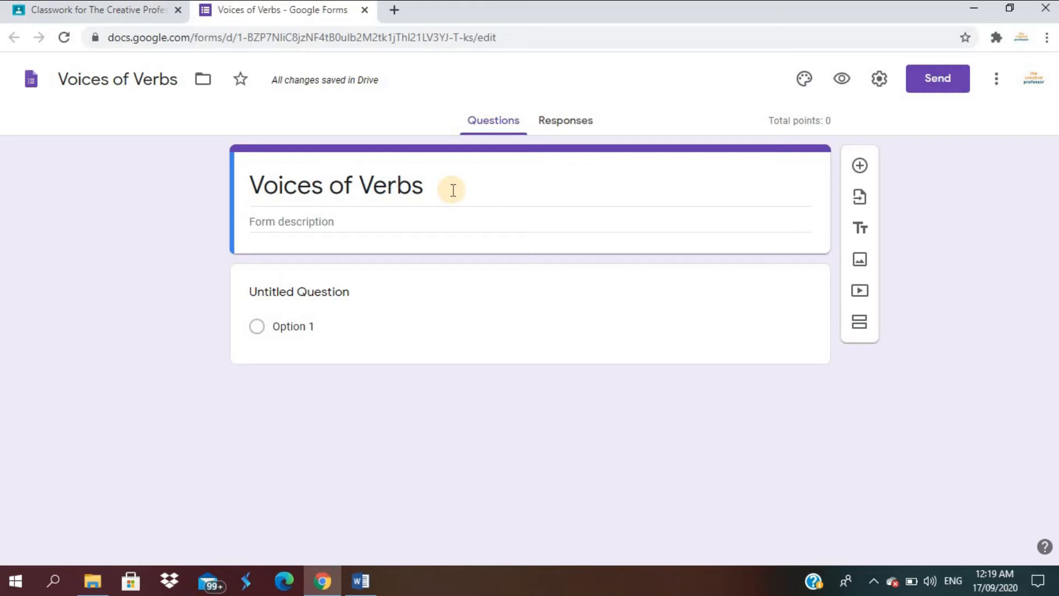
click(334, 220)
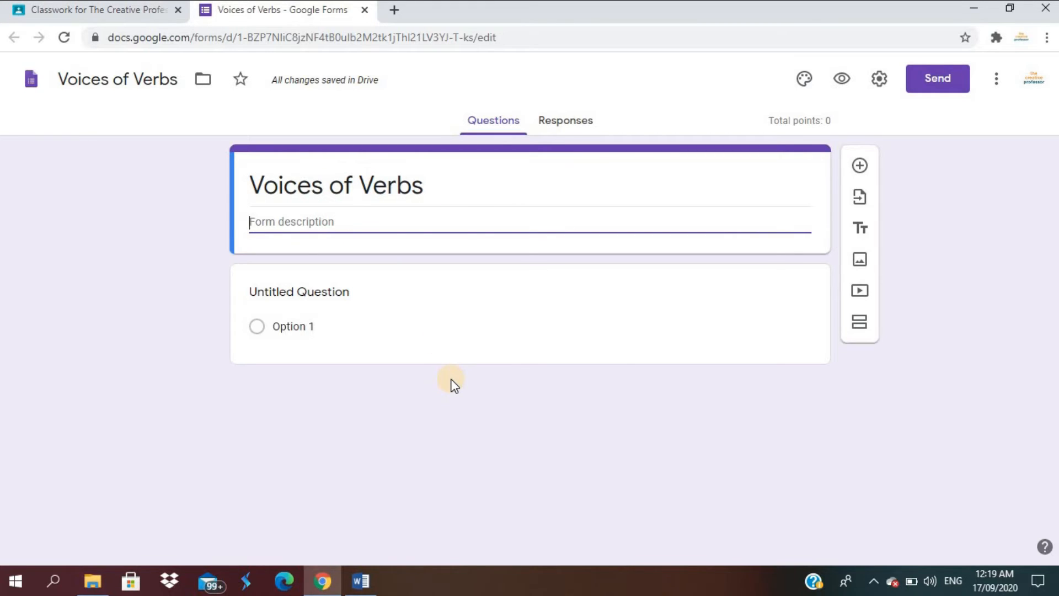
text(Choose the correct passive form of the verb in the parentheses.)
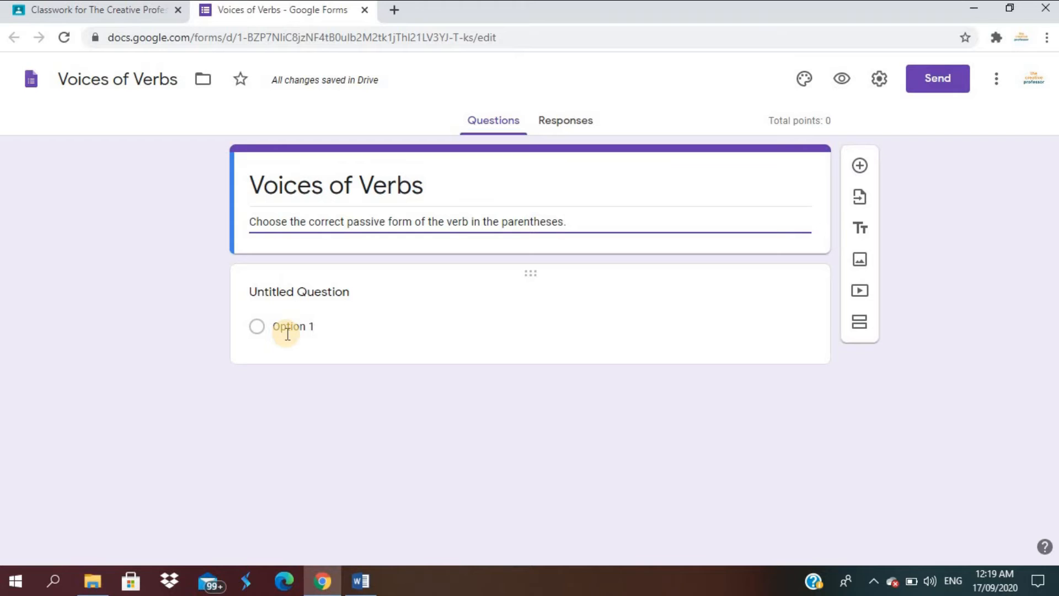
Make the first question multiple choice and copy in "Different languages ____________ by the people. (spoke)" from the Word document
click(292, 293)
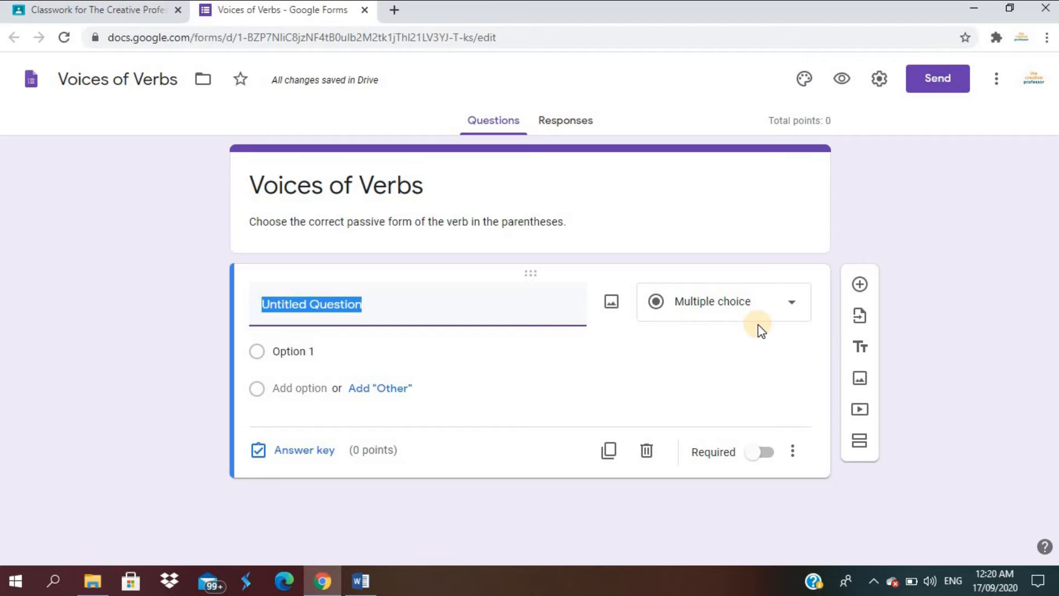
click(792, 302)
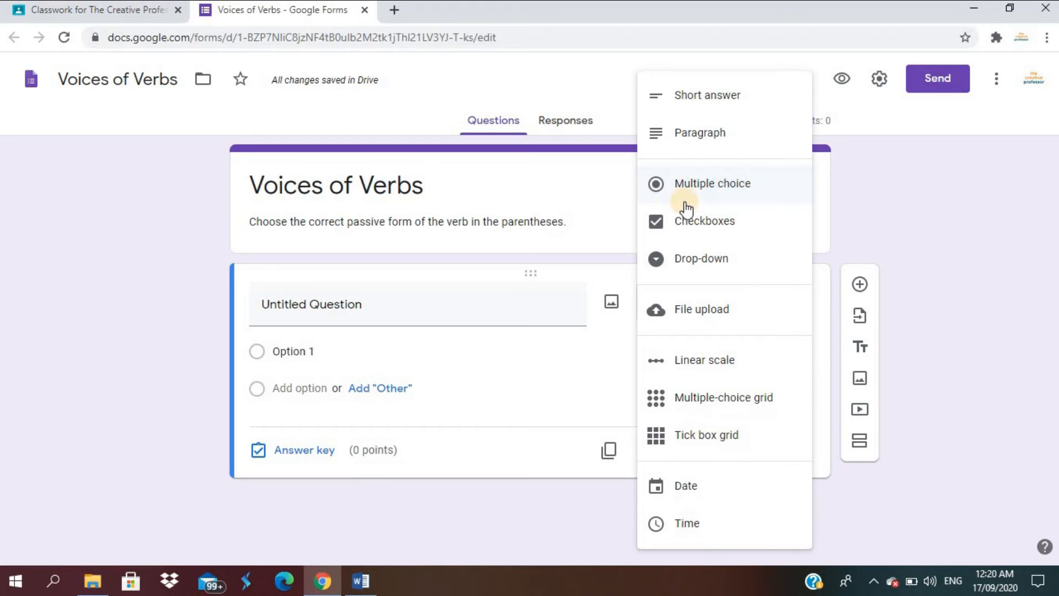
click(712, 184)
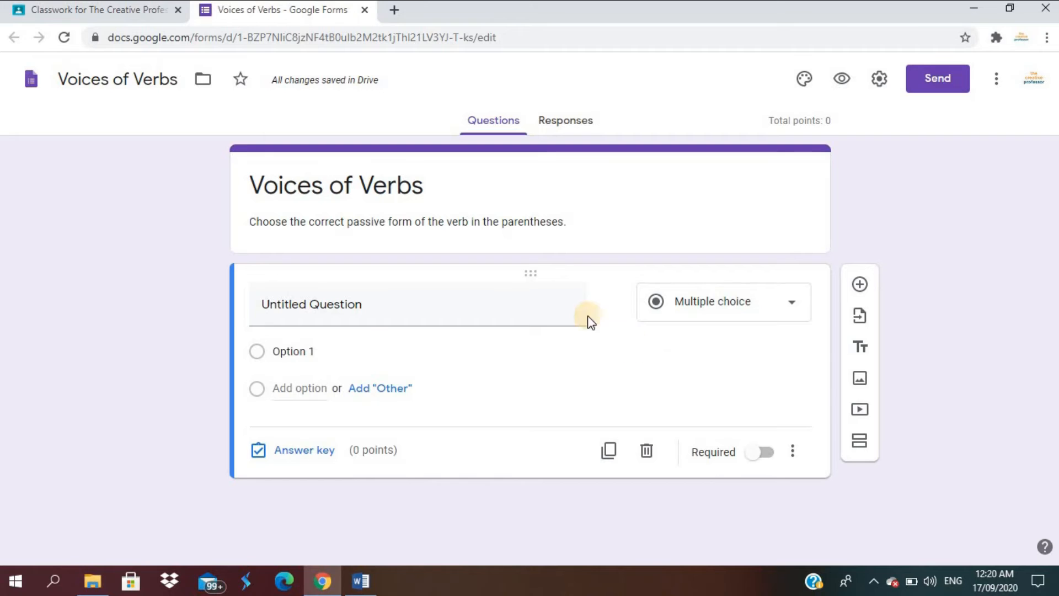
click(389, 312)
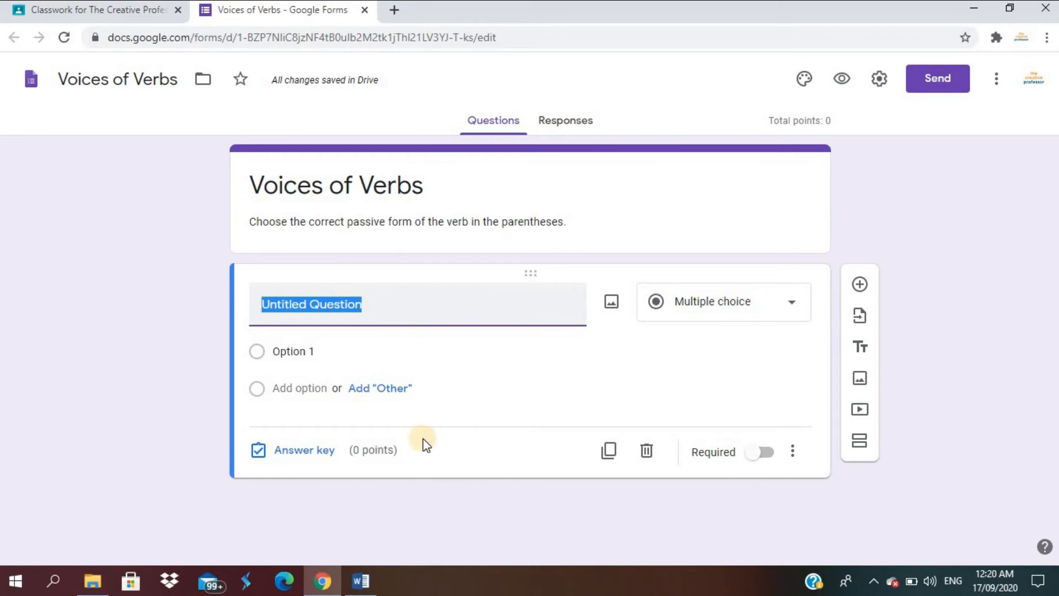
click(361, 589)
drag(240, 256, 600, 257)
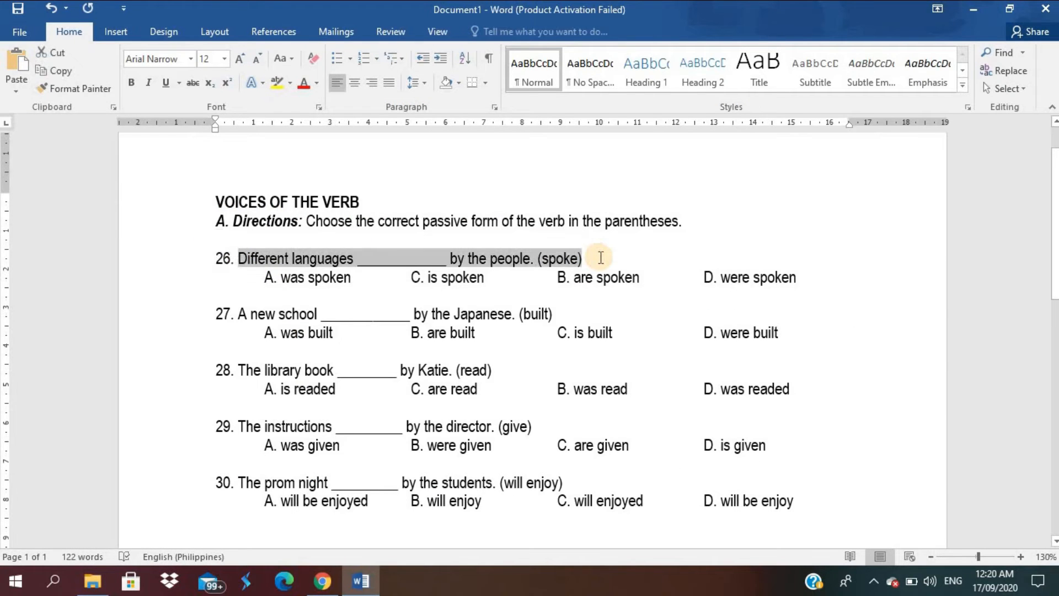
click(330, 589)
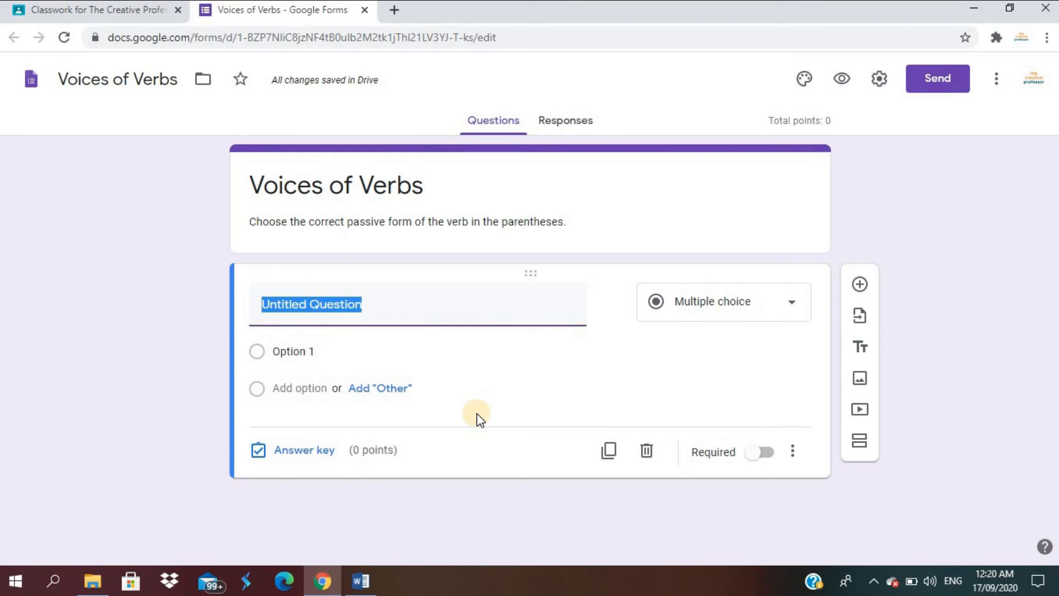
text(Different languages ____________ by the people. (spoke))
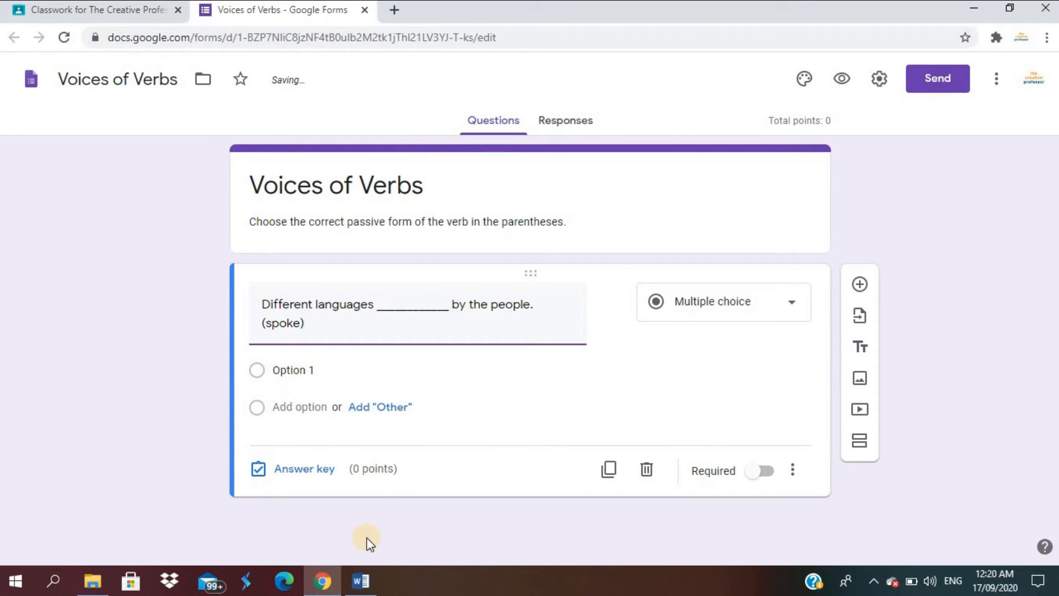
Copy "was spoken" from the Word document into the first answer option of the Google Forms question
click(366, 589)
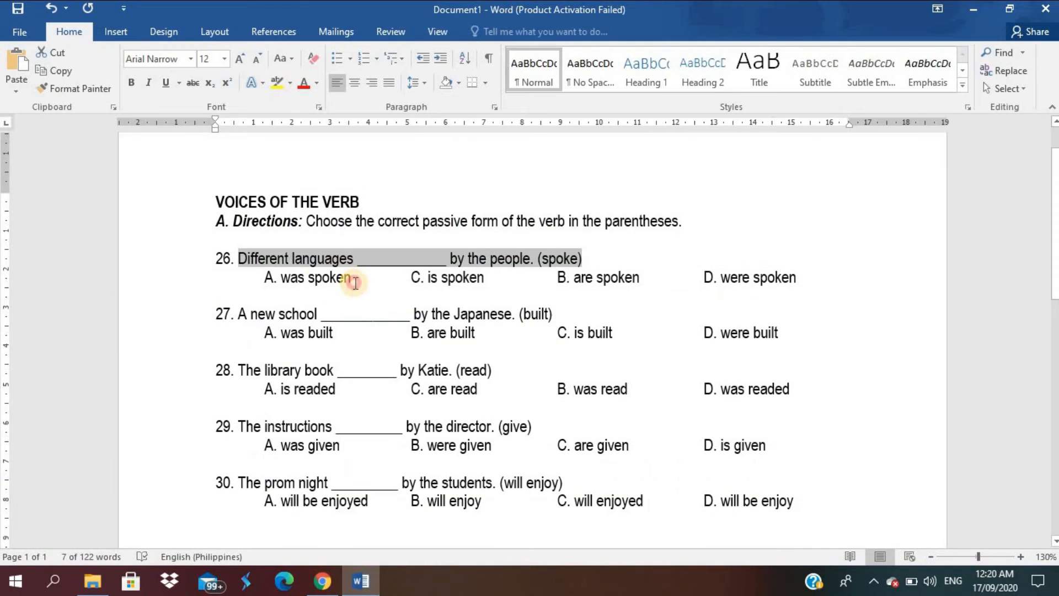
drag(351, 278, 282, 277)
key(ctrl+c)
click(321, 582)
click(320, 368)
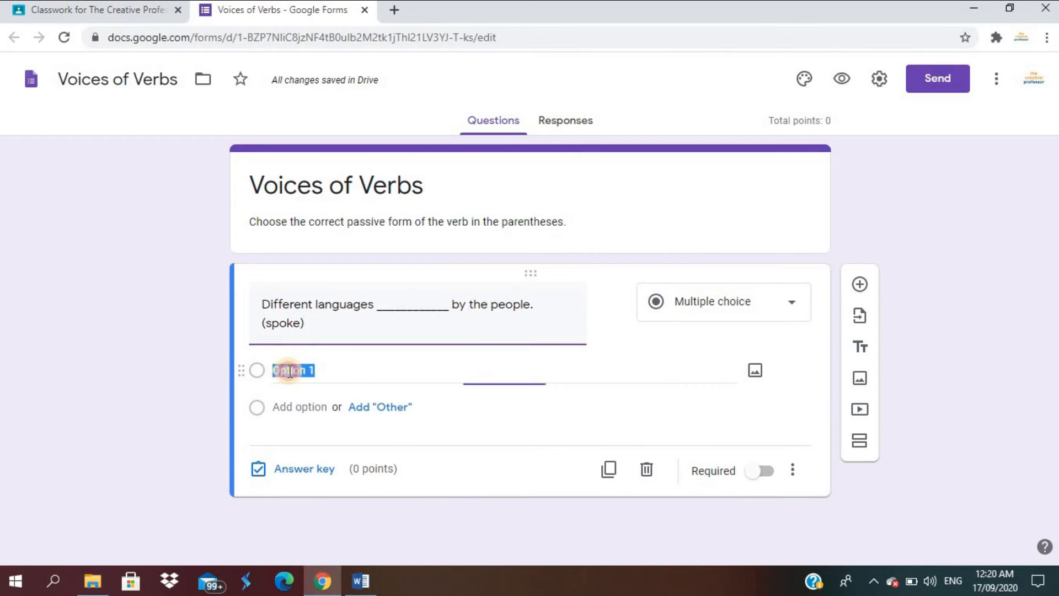
key(ctrl+v)
key(Return)
Copy "is spoken" from the Word document into the second answer option and add a third option
click(360, 581)
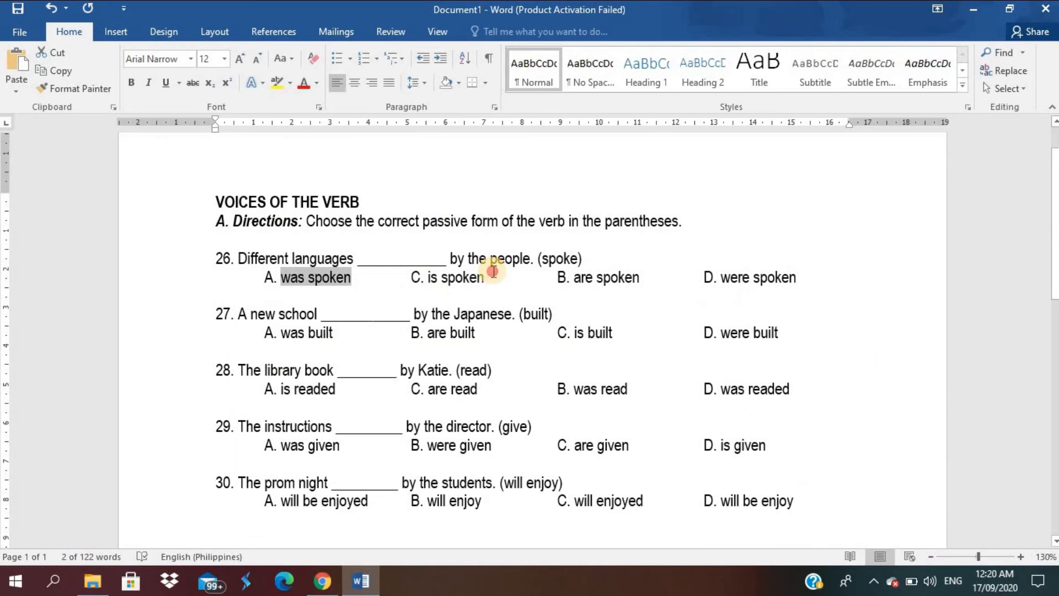
drag(483, 277, 426, 277)
key(ctrl+c)
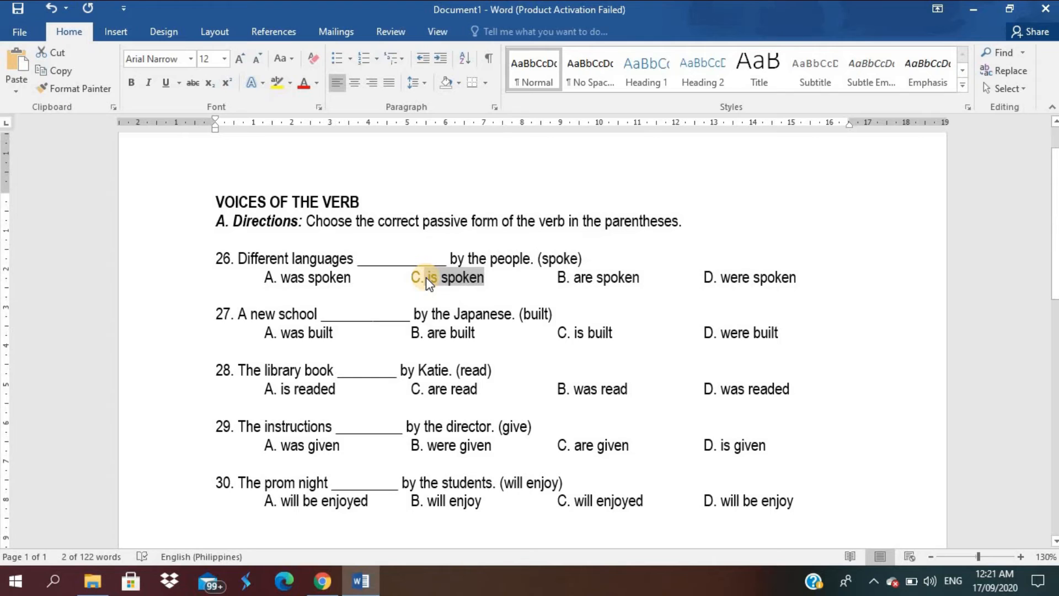
click(323, 581)
key(ctrl+v)
click(294, 445)
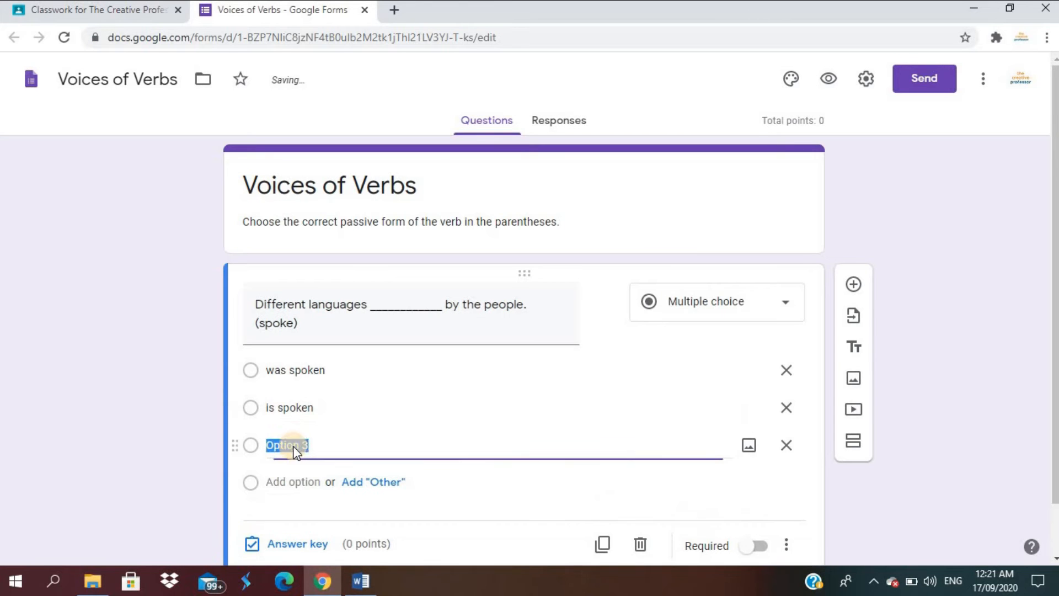
Copy "are spoken" from the Word document into a new fourth answer option
click(360, 581)
drag(640, 277, 574, 277)
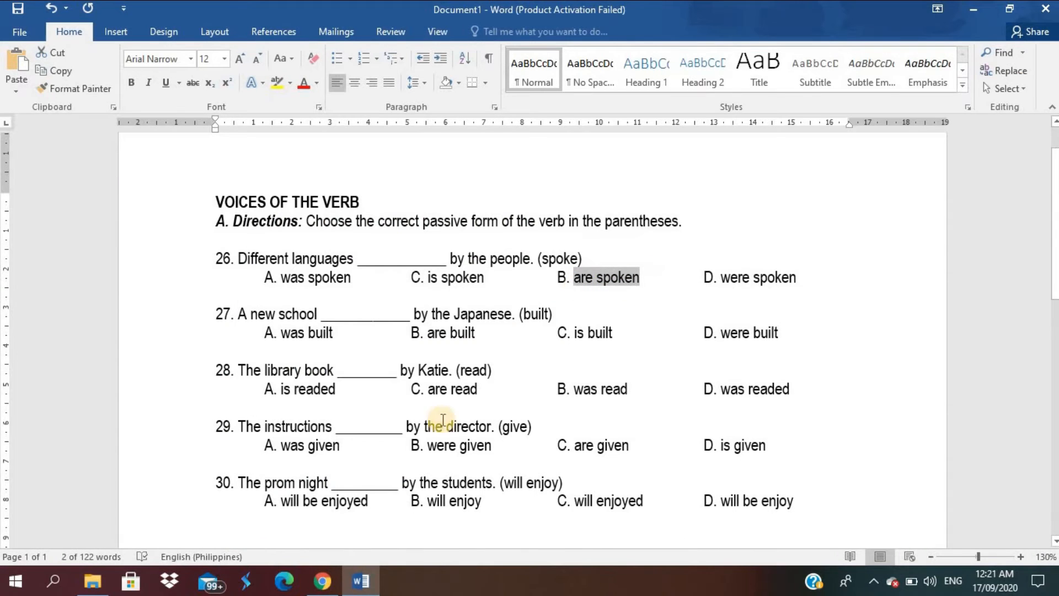
key(ctrl+c)
click(358, 584)
click(294, 480)
key(ctrl+v)
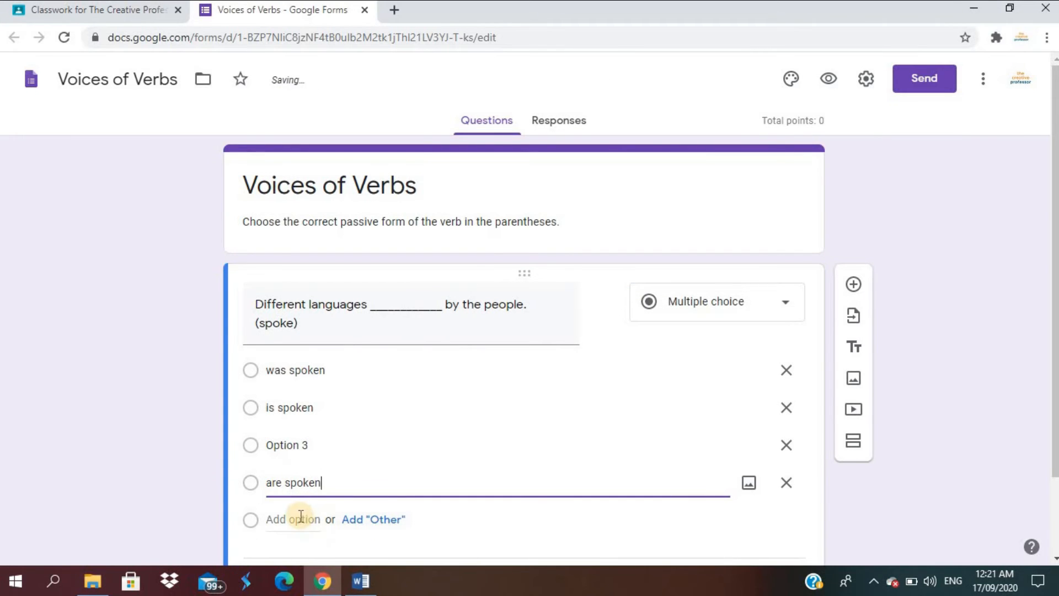
Add a fifth option, then copy "were spoken" from the Word document into the third answer option
click(298, 517)
click(359, 584)
drag(721, 277, 797, 277)
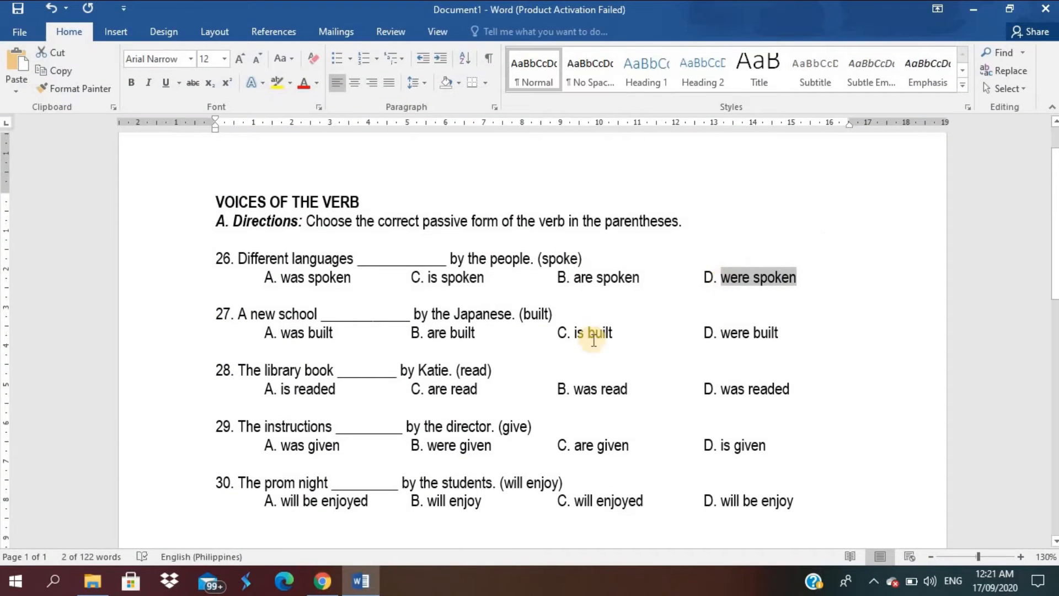
click(324, 581)
click(281, 444)
key(ctrl+v)
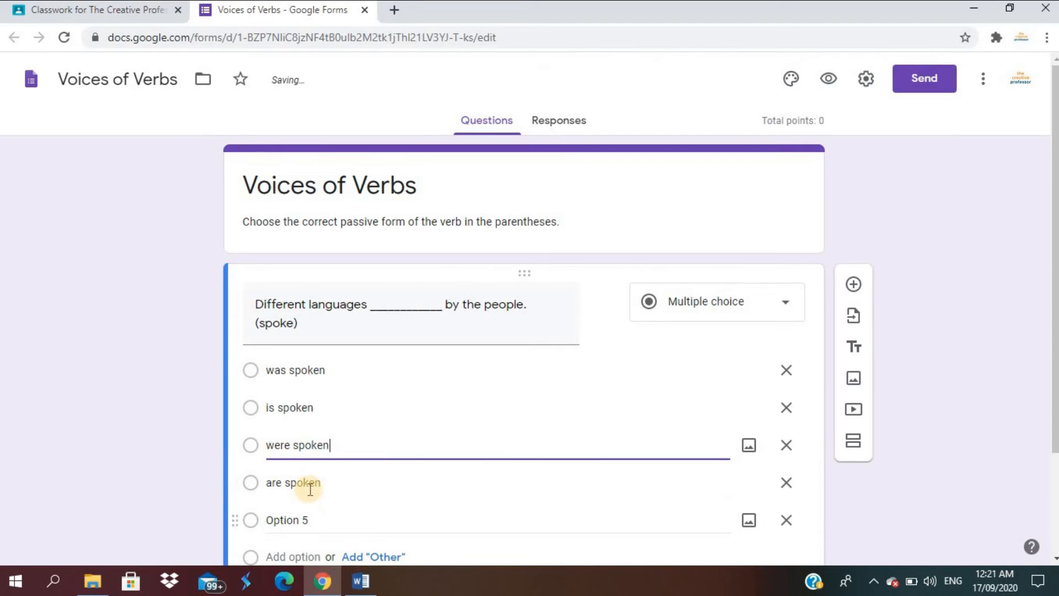
Duplicate the "Different languages" question together with its answer options
drag(1054, 362, 1053, 446)
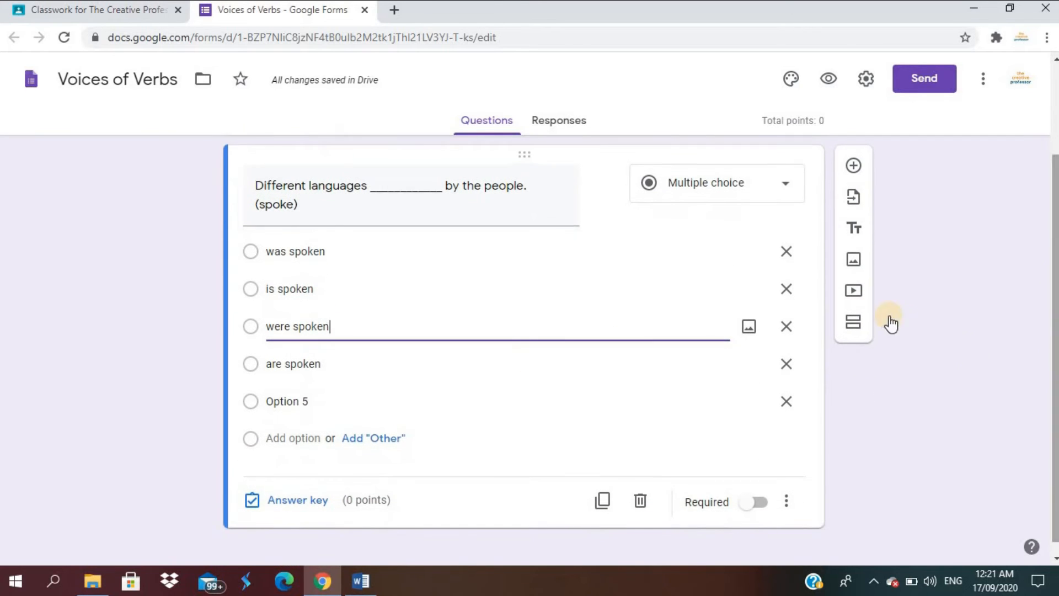
click(931, 442)
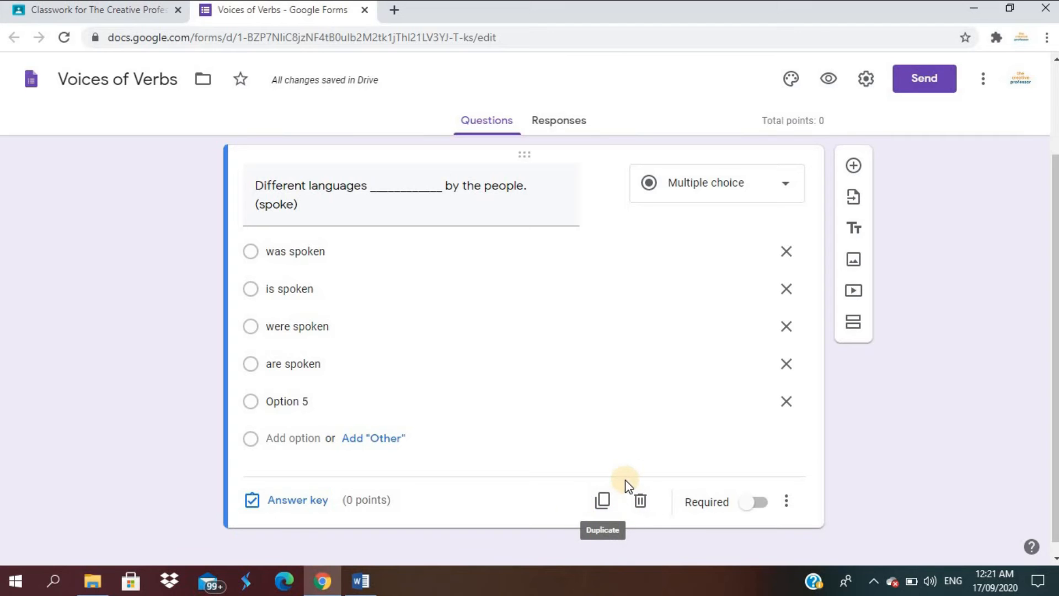
click(600, 500)
drag(1055, 301, 1052, 441)
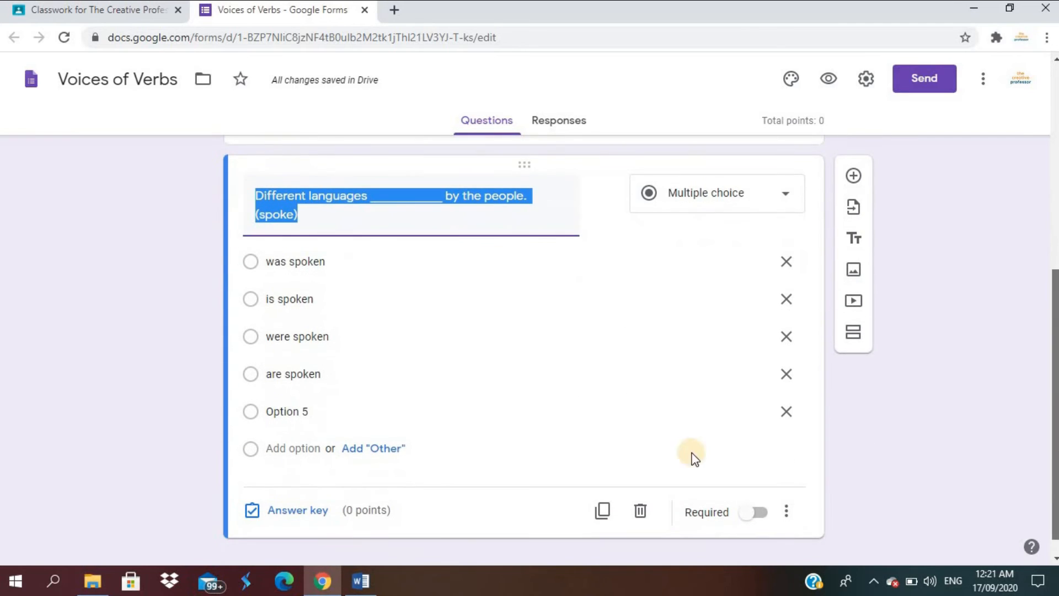
Replace the duplicated question's text with "A new school ____________ by the Japanese. (built)" copied from the Word document
click(367, 590)
drag(241, 307, 574, 309)
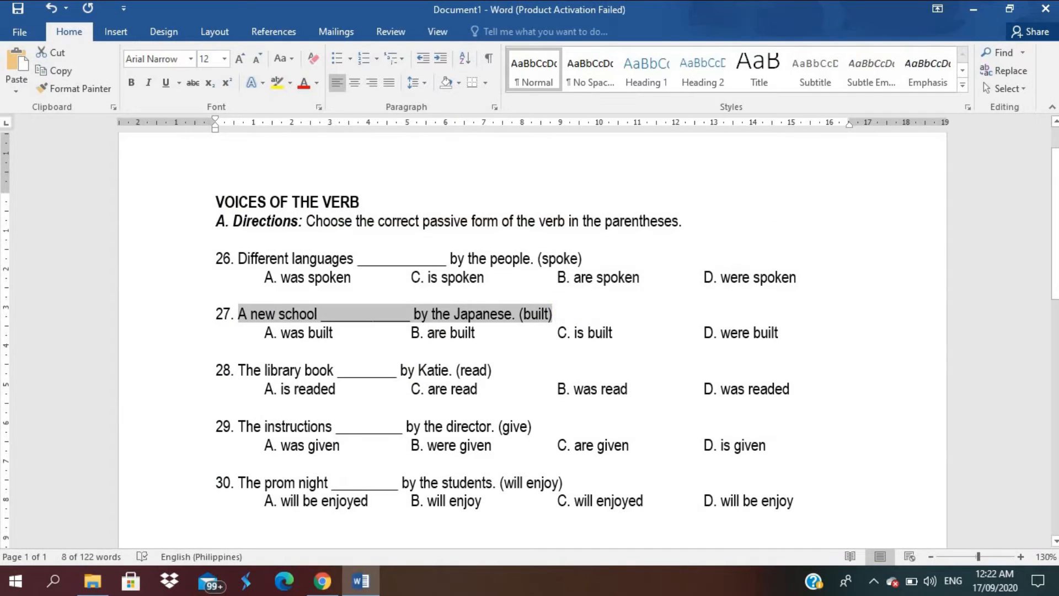
key(alt+Tab)
key(BackSpace)
key(ctrl+v)
Clear the text of the four "spoken" answer options in the "A new school" question
triple_click(281, 243)
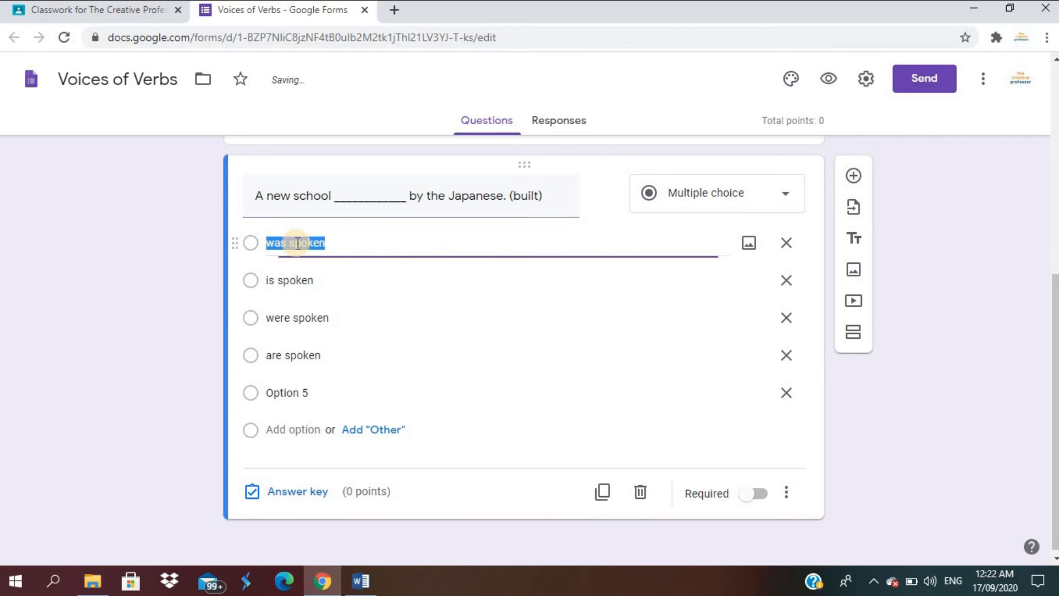
key(BackSpace)
click(287, 275)
key(BackSpace)
click(275, 322)
key(BackSpace)
click(296, 359)
key(BackSpace)
Copy "was built" from the Word document into the first option of the "A new school" question
click(360, 592)
drag(280, 334, 334, 334)
key(ctrl+c)
click(329, 583)
click(292, 242)
key(ctrl+v)
Copy "are built" from the Word document into the second option of the "A new school" question
click(288, 280)
click(361, 580)
drag(421, 334, 477, 334)
key(ctrl+c)
click(323, 581)
key(ctrl+v)
Copy "is built" from the Word document into the third option of the "A new school" question
click(287, 318)
click(361, 581)
drag(576, 335, 621, 335)
key(ctrl+c)
click(323, 581)
key(ctrl+v)
Copy "were built" from the Word document into the fourth option of the "A new school" question
click(361, 581)
drag(717, 334, 778, 334)
key(ctrl+c)
click(323, 581)
click(286, 355)
key(ctrl+v)
Duplicate the "A new school" question and replace the copy's text with item 28, the "The library book" sentence, from the Word document
click(602, 492)
click(361, 581)
triple_click(240, 370)
key(ctrl+c)
click(323, 581)
scroll(529, 331, down, 3)
triple_click(386, 314)
key(ctrl+v)
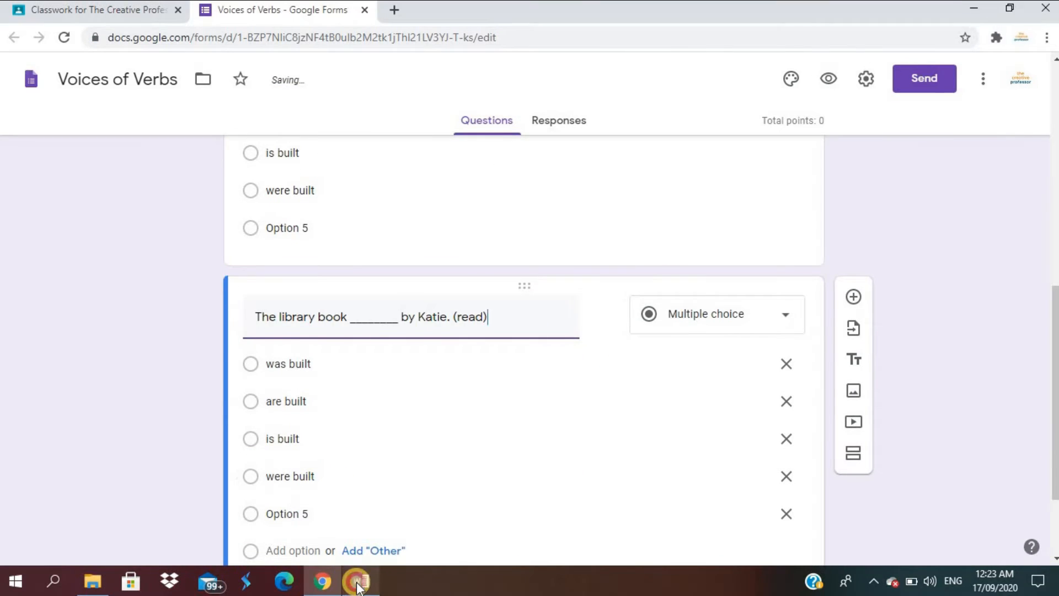
Copy "is readed" from the Word document into the first option of the "The library book" question
click(360, 581)
drag(283, 391, 335, 390)
key(ctrl+c)
click(323, 581)
triple_click(314, 364)
key(ctrl+v)
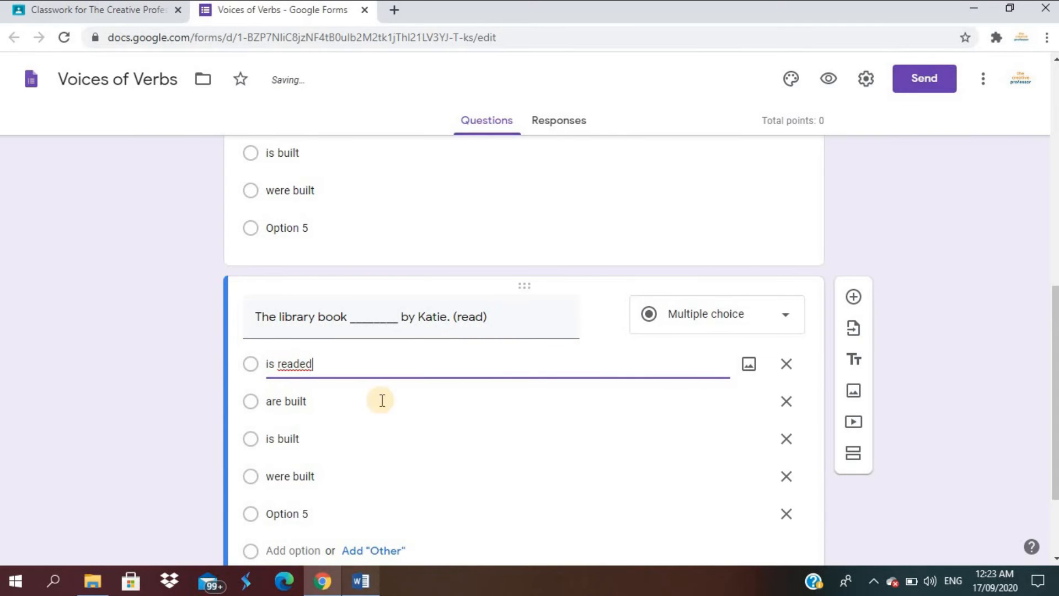
Copy "are read" from the Word document into the second option of the "The library book" question
click(361, 581)
drag(477, 389, 432, 393)
key(ctrl+c)
click(323, 581)
triple_click(309, 399)
key(ctrl+v)
Copy "was read" from the Word document into the third option of the "The library book" question
click(361, 581)
drag(627, 390, 589, 391)
key(ctrl+c)
click(322, 581)
triple_click(286, 437)
key(ctrl+v)
Copy "was readed" from the Word document into the fourth option of the "The library book" question
click(361, 581)
drag(790, 389, 721, 390)
key(ctrl+c)
click(323, 581)
triple_click(271, 478)
key(ctrl+v)
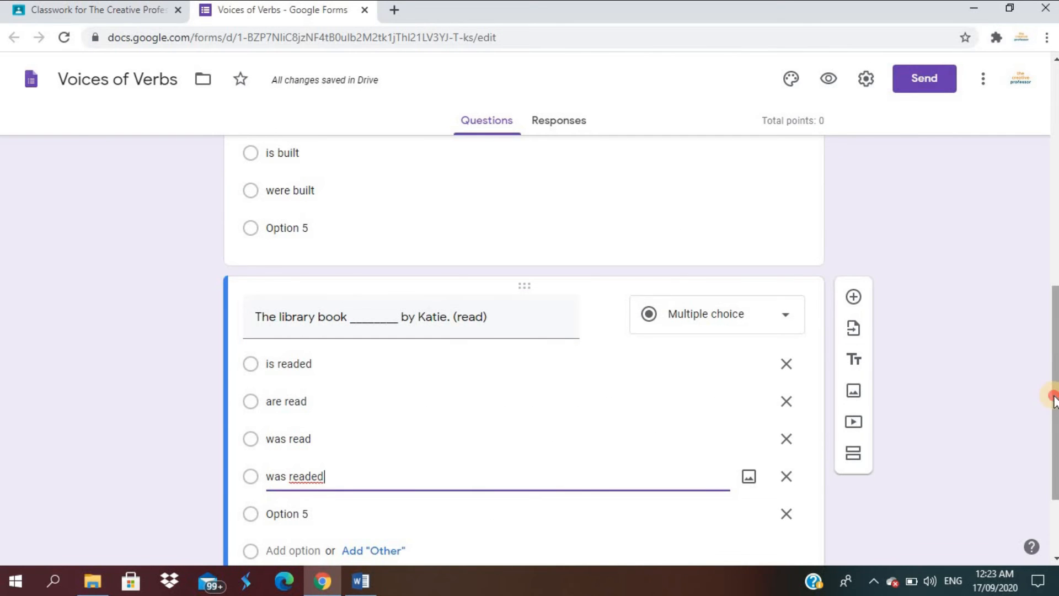
Duplicate the "The library book" question and replace the copy's text with item 29, the "The instructions" sentence, from the Word document
drag(1053, 397, 1054, 452)
click(607, 487)
click(361, 580)
drag(532, 426, 250, 433)
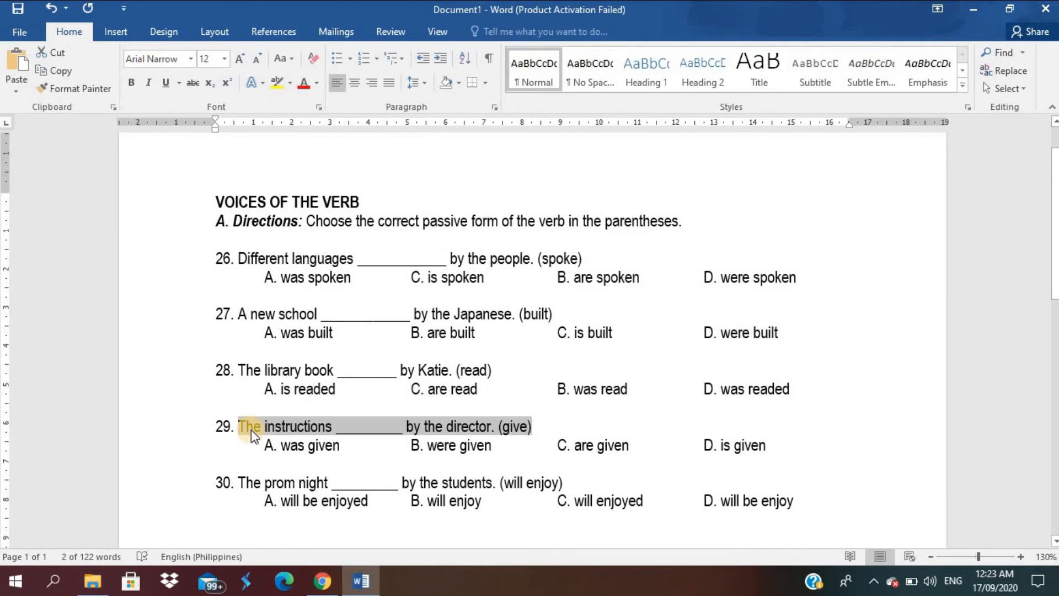
key(ctrl+c)
click(322, 581)
triple_click(331, 449)
key(ctrl+v)
Copy "was given" from the Word document into the first option of the "The instructions" question
scroll(530, 331, down, 3)
click(361, 581)
drag(342, 445, 280, 446)
key(ctrl+c)
click(323, 581)
triple_click(287, 239)
key(ctrl+v)
Copy "were given" from the Word document into the second option of the "The instructions" question
click(361, 581)
drag(494, 448, 427, 445)
key(ctrl+c)
click(322, 581)
triple_click(271, 274)
key(ctrl+v)
Copy "are given" from the Word document into the third option of the "The instructions" question
click(360, 581)
drag(629, 445, 582, 445)
key(ctrl+c)
click(323, 581)
triple_click(272, 312)
key(ctrl+v)
Copy "is given" from the Word document into the fourth option of the "The instructions" question
click(361, 581)
drag(739, 444, 720, 444)
key(ctrl+c)
click(323, 581)
triple_click(314, 352)
key(ctrl+v)
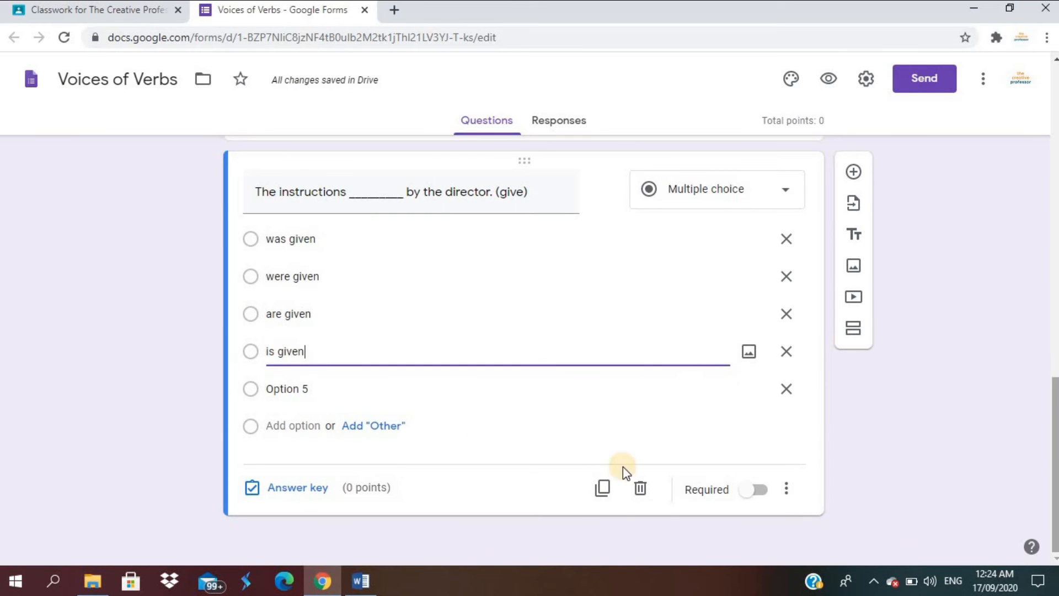
Duplicate the "The instructions" question and replace the copy's text with item 30, the "The prom night" sentence, from the Word document
click(602, 488)
click(361, 581)
drag(562, 482, 238, 482)
key(ctrl+c)
click(323, 580)
key(ctrl+v)
Copy "will be enjoyed" from the Word document into the first option of the "The prom night" question
click(361, 581)
drag(375, 503, 280, 501)
key(ctrl+c)
click(323, 581)
triple_click(324, 236)
key(ctrl+v)
Copy "will enjoy" from the Word document into the second option of the "The prom night" question
click(361, 581)
drag(488, 503, 427, 501)
key(ctrl+c)
click(323, 581)
triple_click(310, 274)
key(ctrl+v)
Copy "will enjoyed" from the Word document into the third option of the "The prom night" question
click(361, 581)
drag(597, 501, 574, 502)
key(ctrl+c)
click(322, 581)
triple_click(300, 310)
key(ctrl+v)
Copy "will be enjoy" from the Word document into the fourth option of the "The prom night" question
click(361, 581)
drag(794, 503, 732, 507)
key(ctrl+c)
click(323, 581)
triple_click(307, 348)
key(ctrl+v)
click(976, 421)
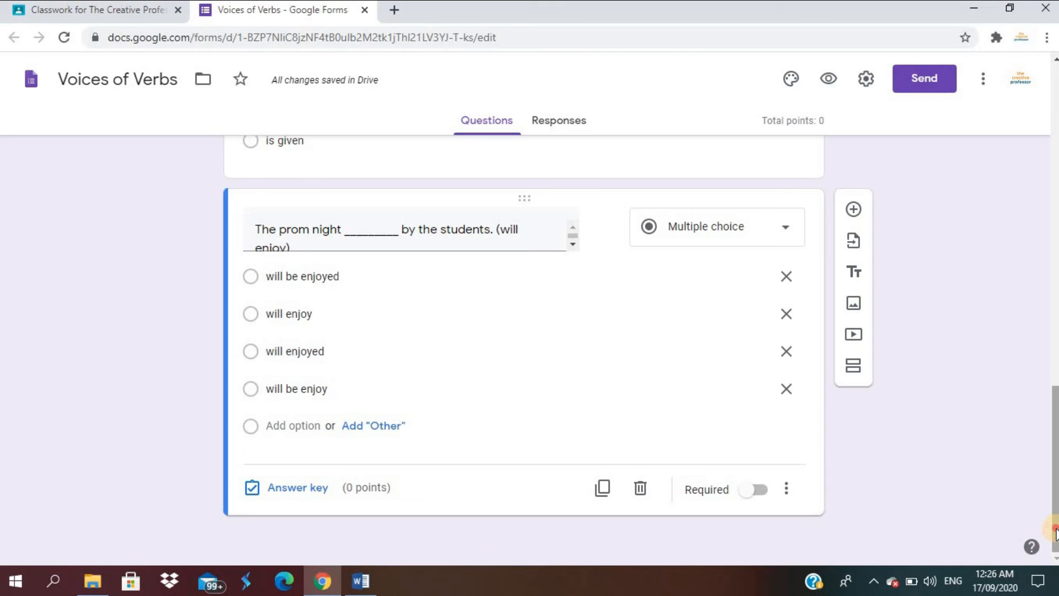
drag(1055, 521, 1055, 294)
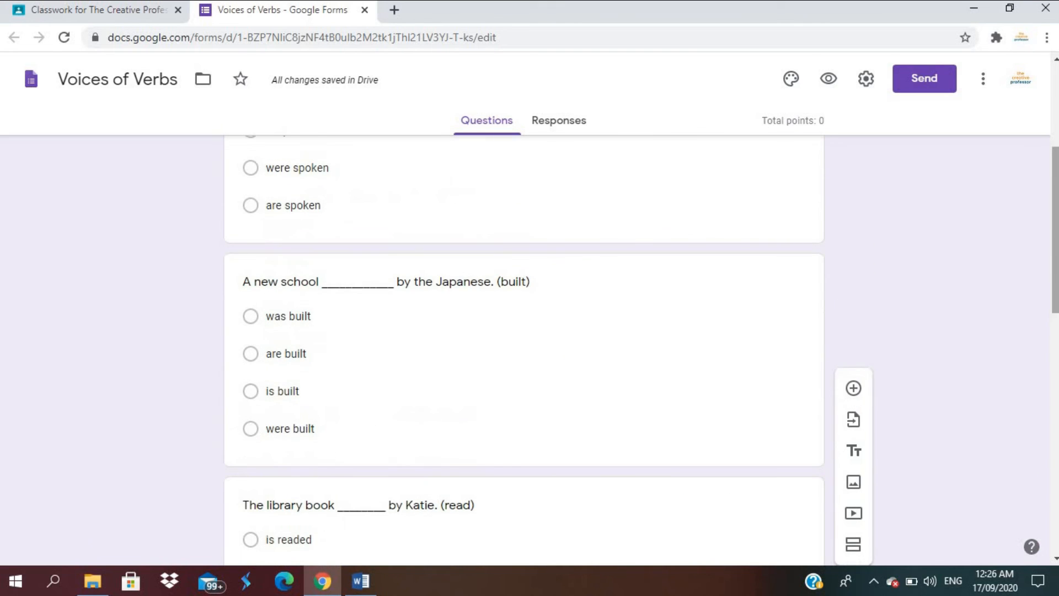
drag(1054, 218, 1053, 157)
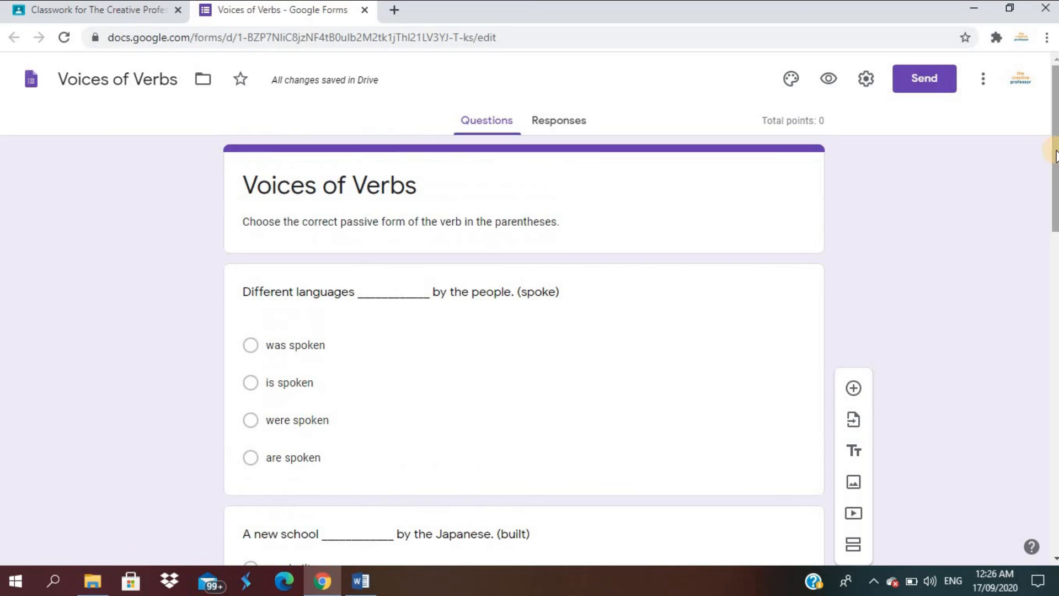